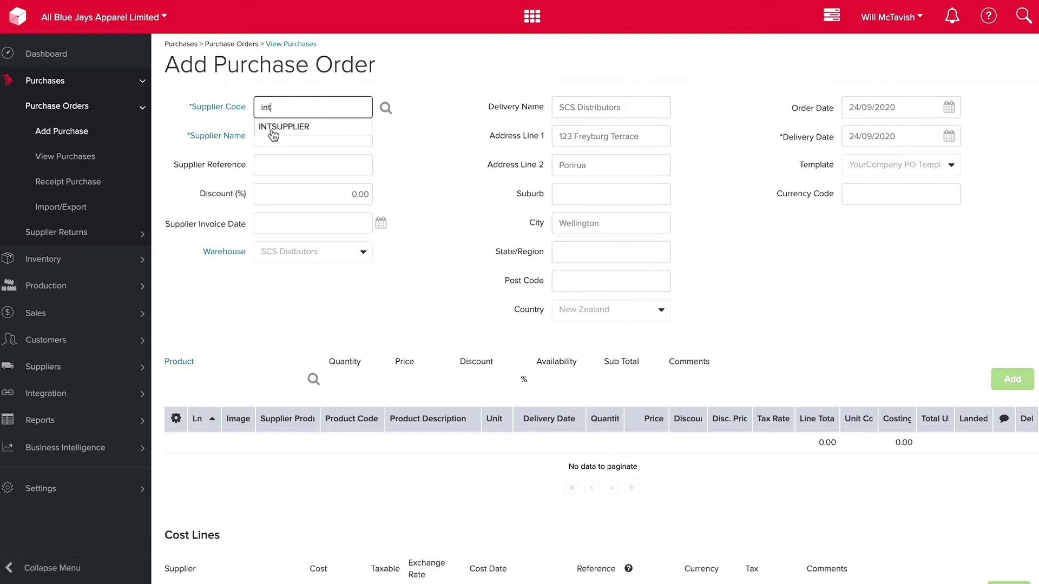
# - Set the purchase order's supplier to International Supplier (INTSUPPLIER)
pyautogui.click(272, 131)
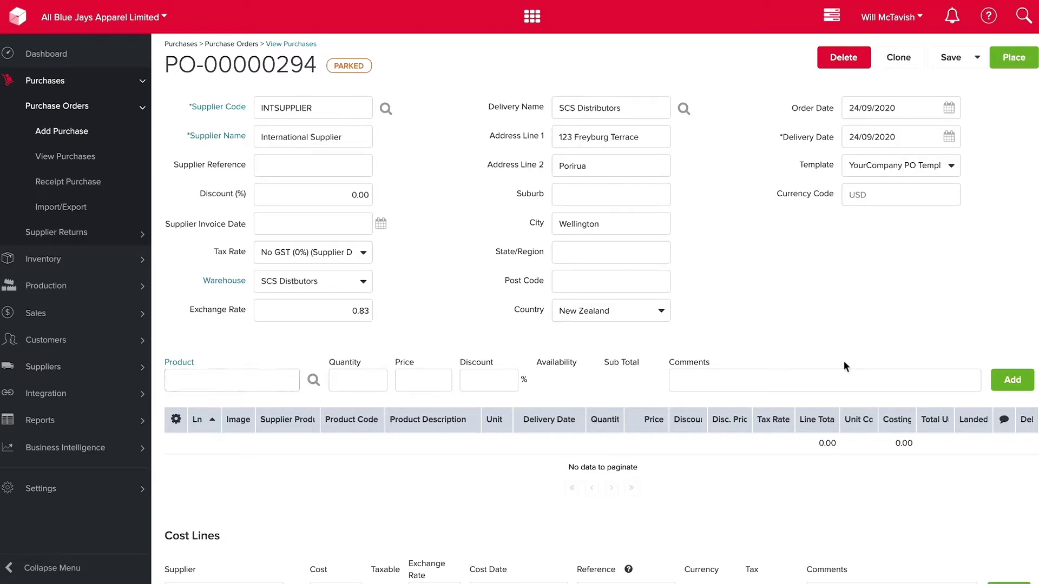
pyautogui.scroll(-8, 755, 324)
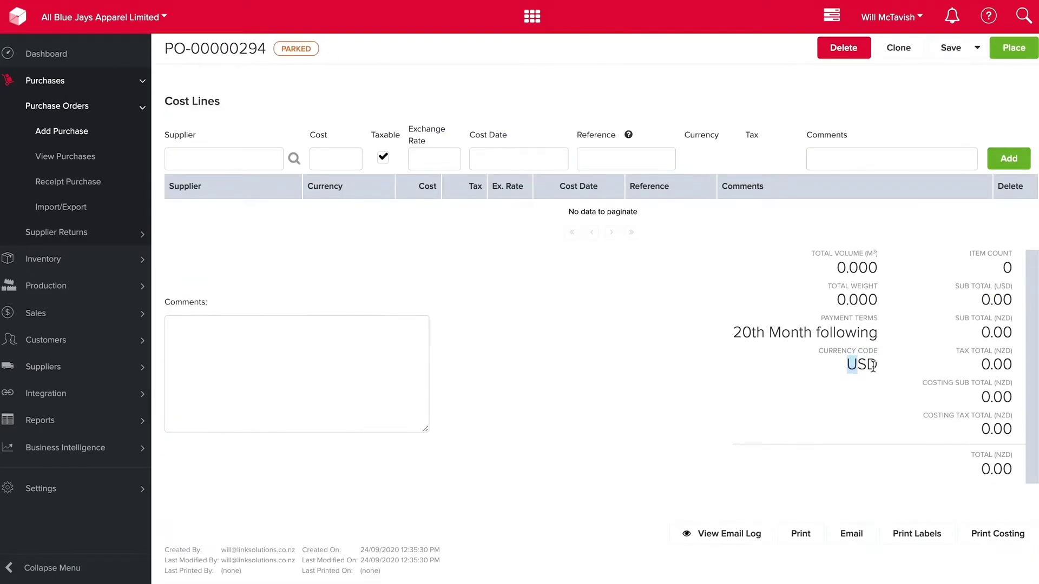
pyautogui.moveTo(873, 366); pyautogui.dragTo(657, 344)
pyautogui.click(657, 344)
pyautogui.scroll(5, 656, 343)
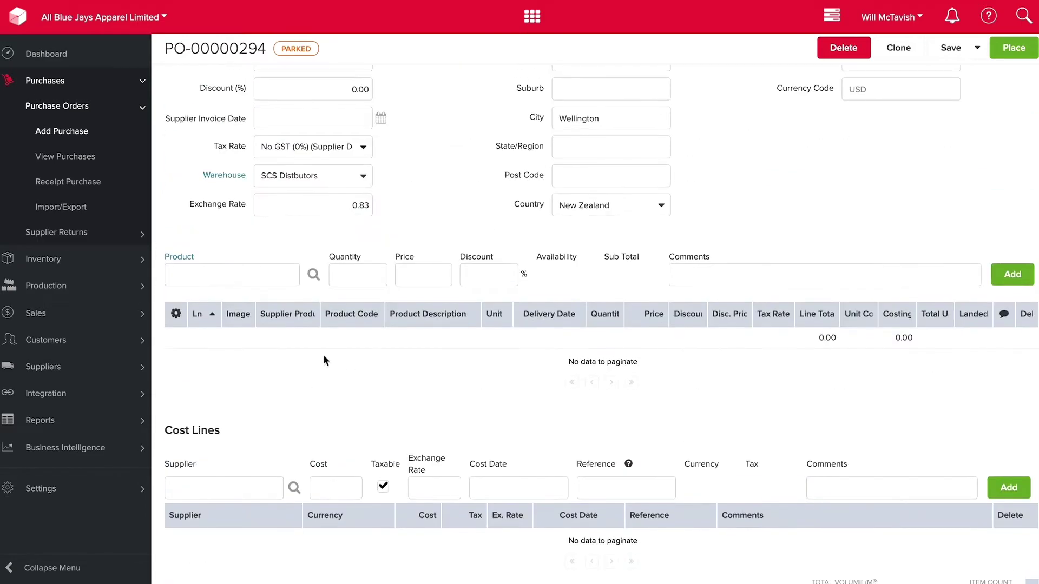
pyautogui.scroll(2, 323, 354)
# - Add a line for 10 bags of 40kg Easymix Cement (Easymix40kg) at 9.50
pyautogui.click(219, 382)
pyautogui.write('c')
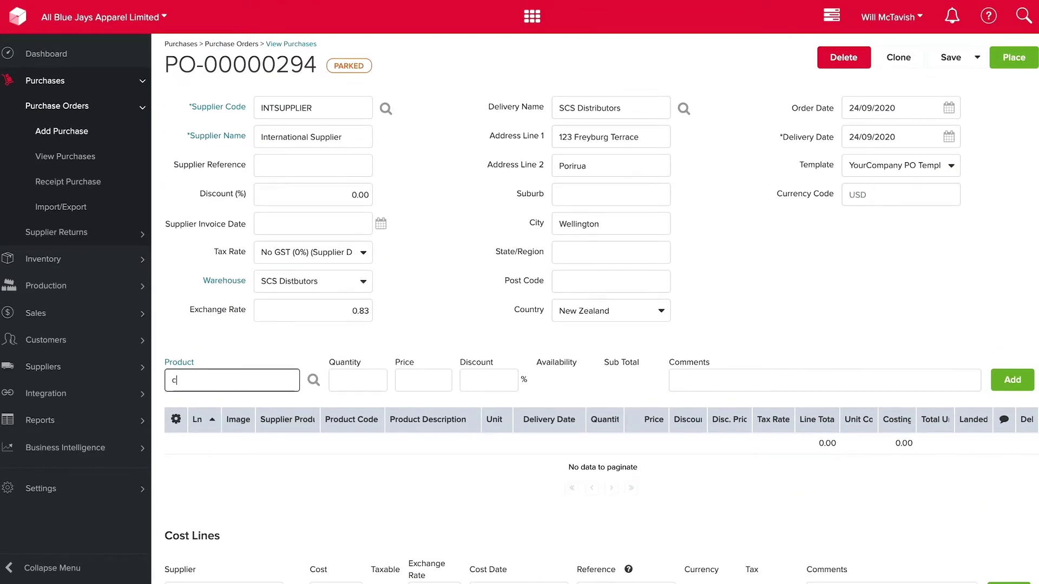
pyautogui.write('em')
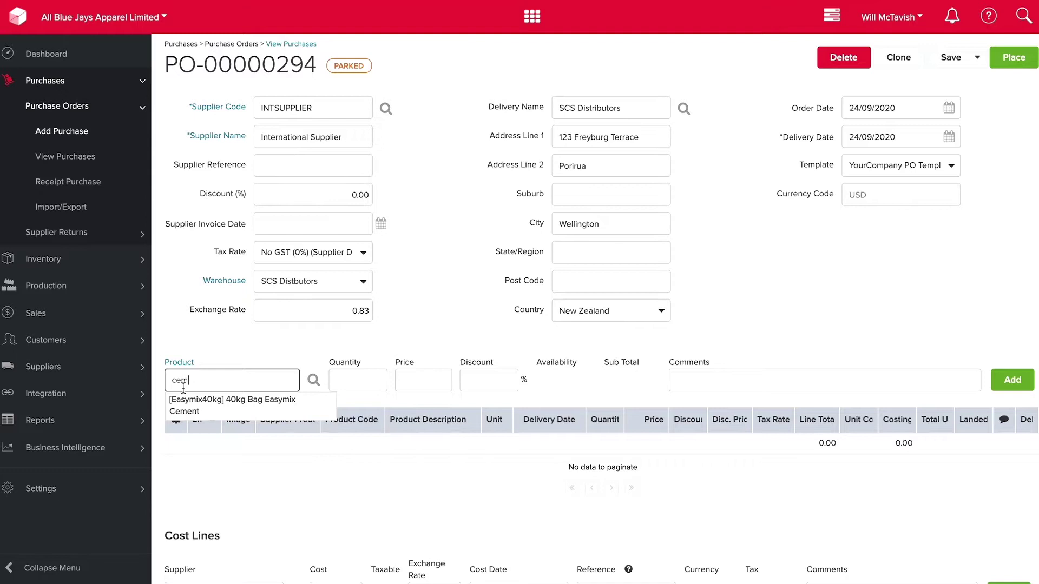
pyautogui.click(234, 405)
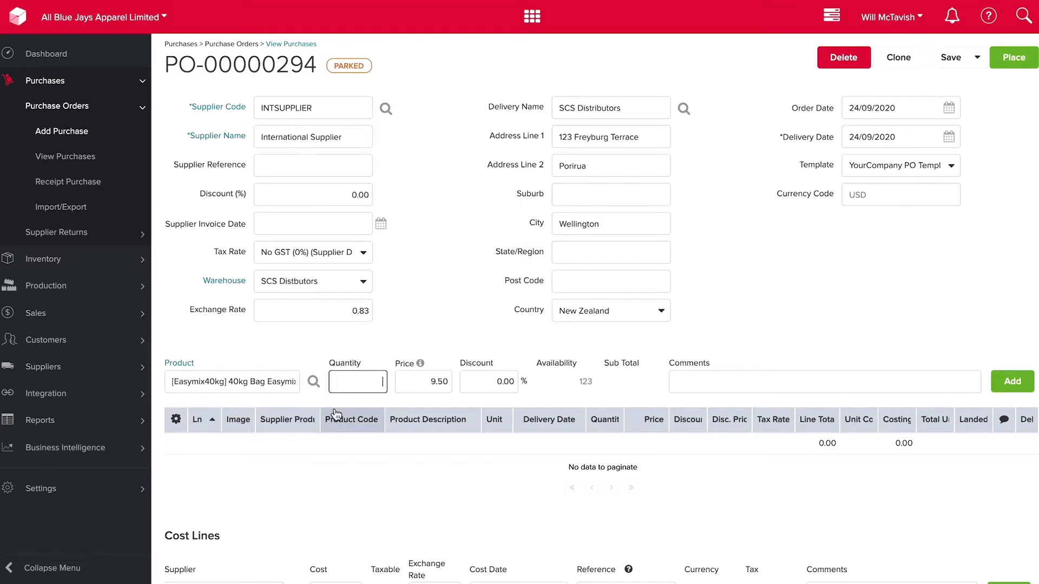
pyautogui.write('10')
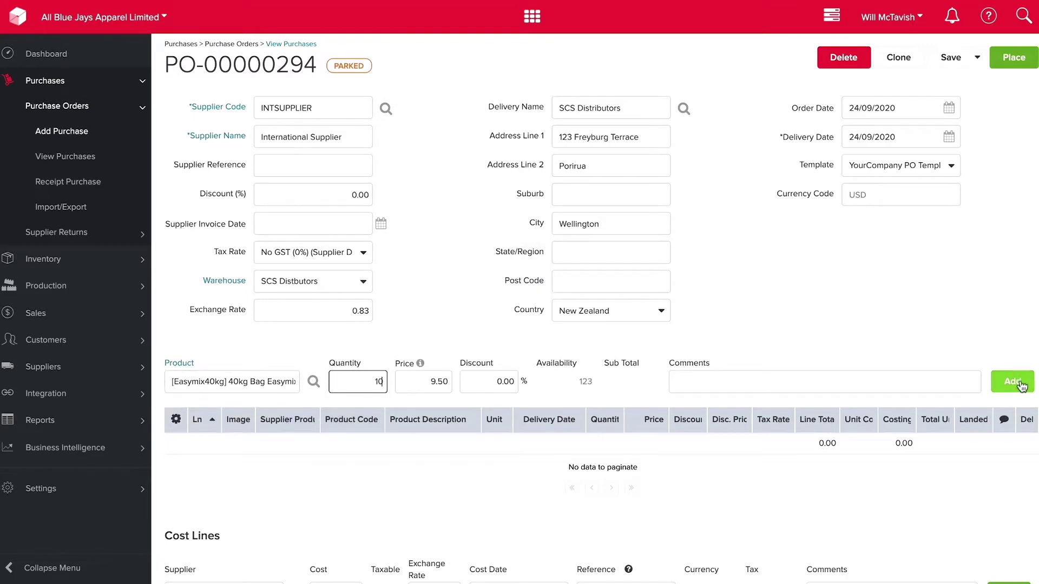
pyautogui.click(1012, 381)
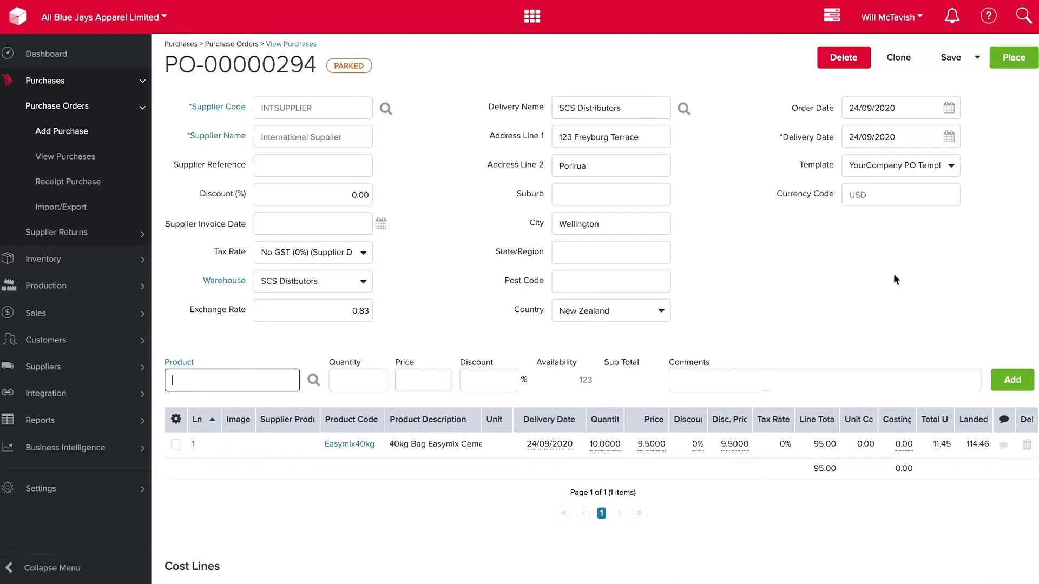
# - Place PO-00000294 and review its downloaded purchase order PDF
pyautogui.click(1010, 58)
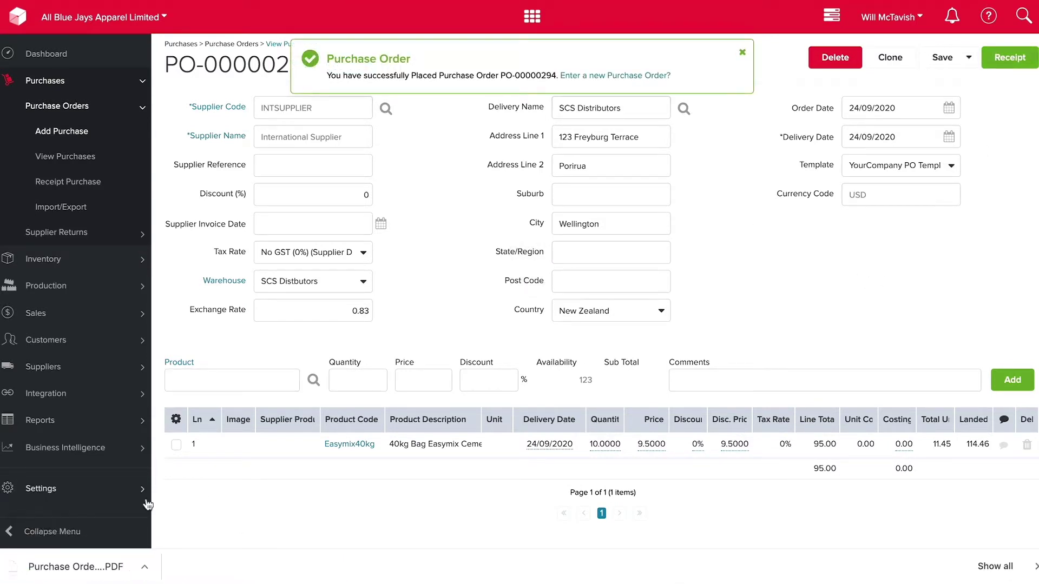
pyautogui.click(75, 568)
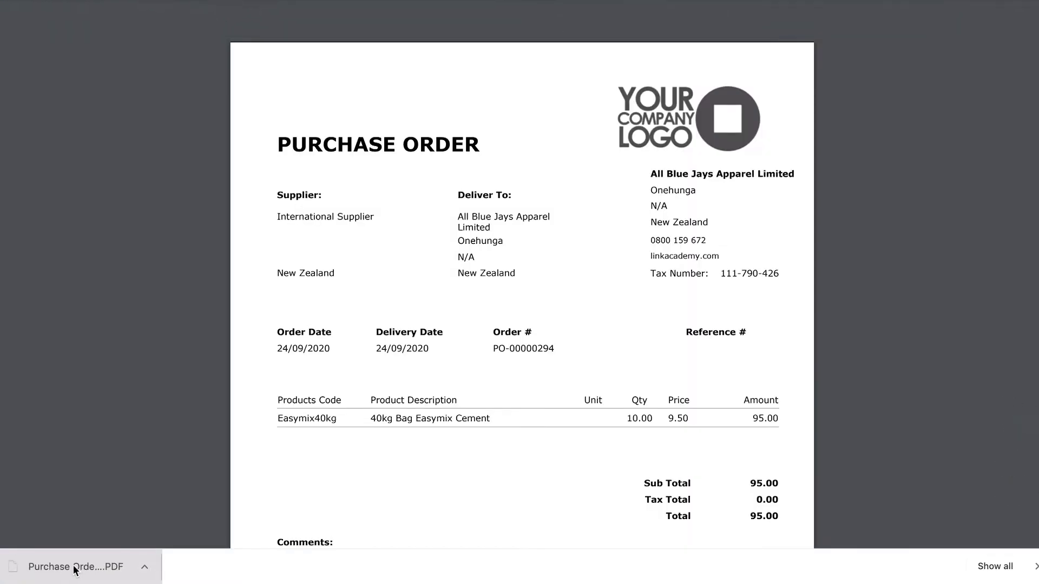
pyautogui.hotkey('ctrl', 'w')
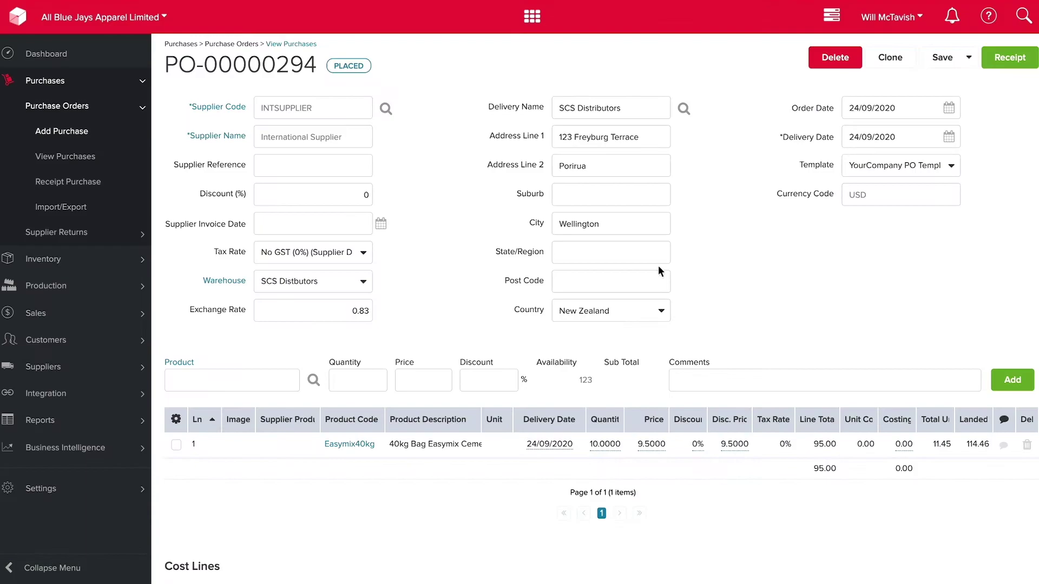
# - Bring up the purchase order's email form, then close it without sending
pyautogui.scroll(-10, 658, 265)
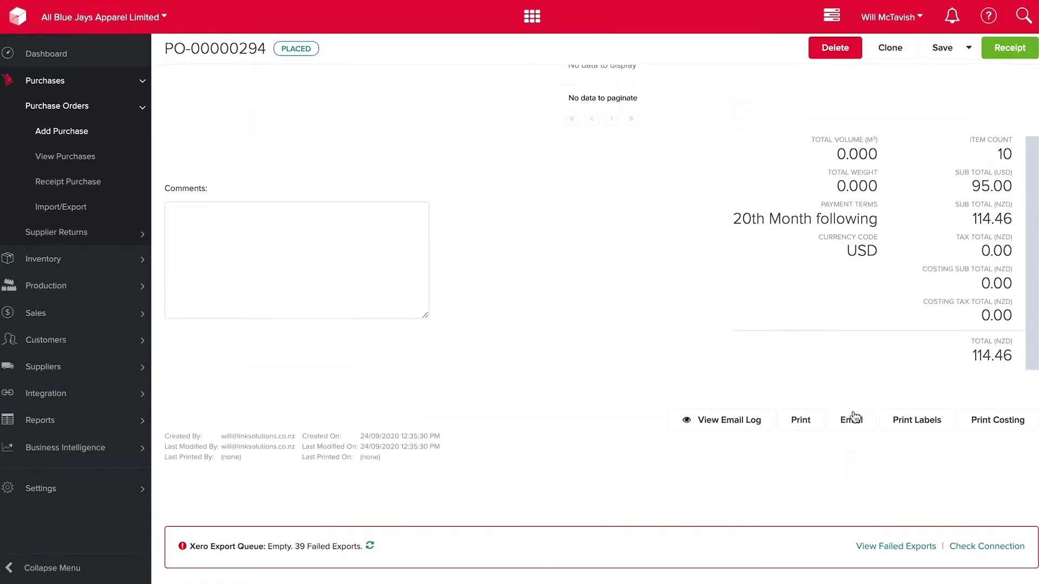
pyautogui.click(853, 418)
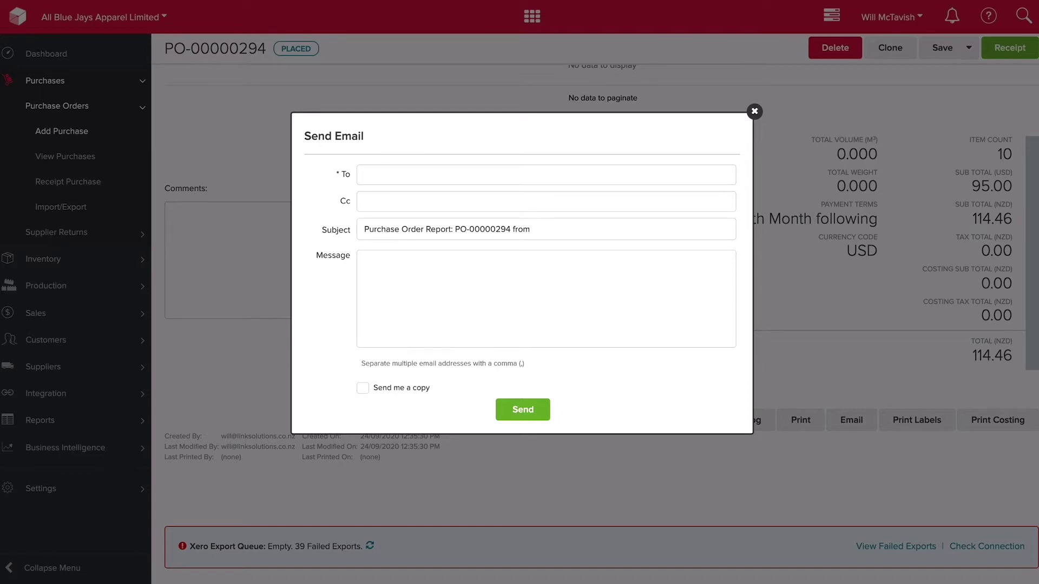
pyautogui.click(754, 112)
pyautogui.scroll(10, 774, 200)
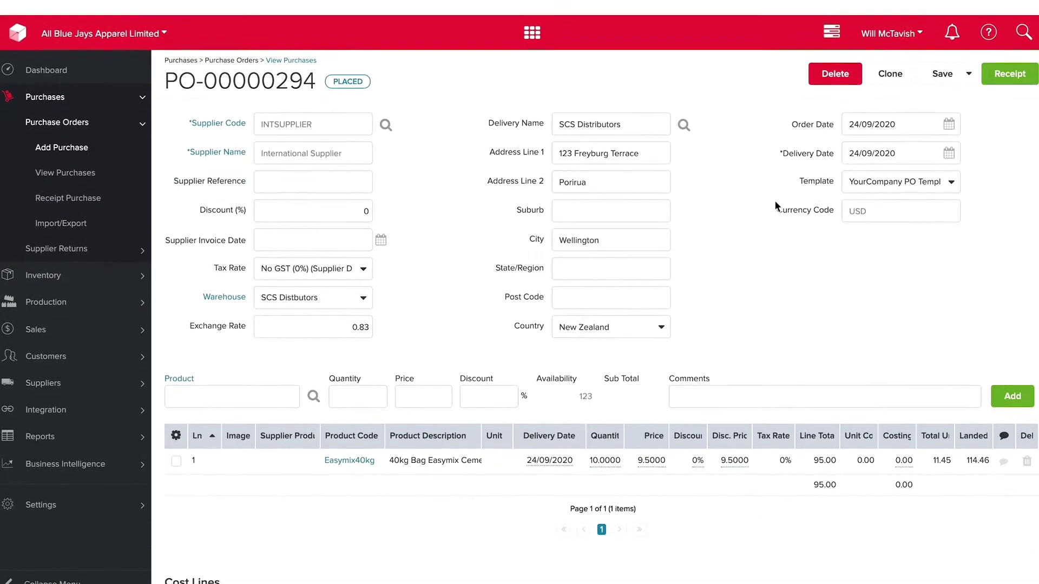
# - Receipt PO-00000294 in full and confirm with Yes to complete the order
pyautogui.click(1006, 57)
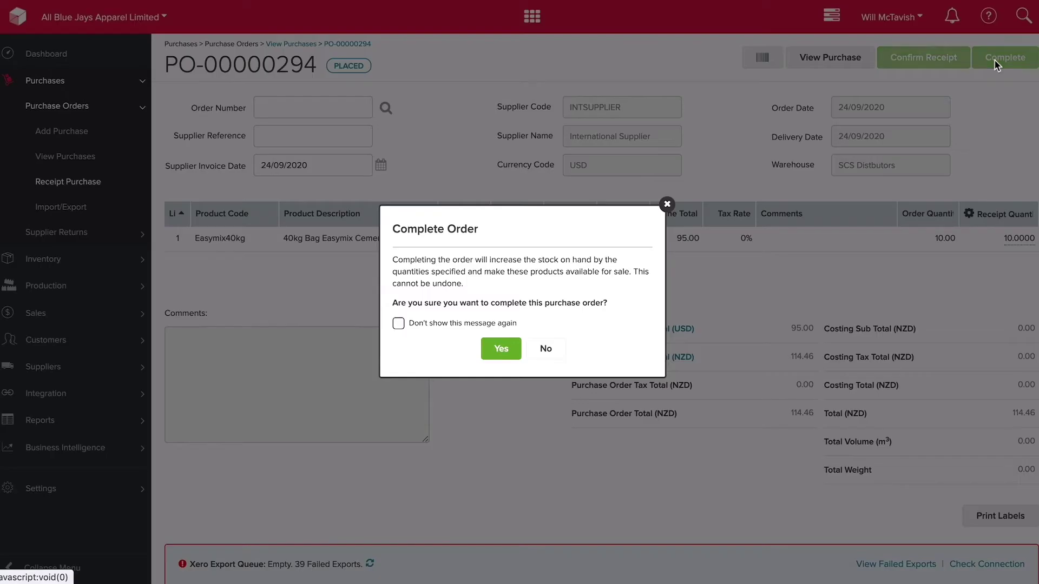
pyautogui.click(500, 350)
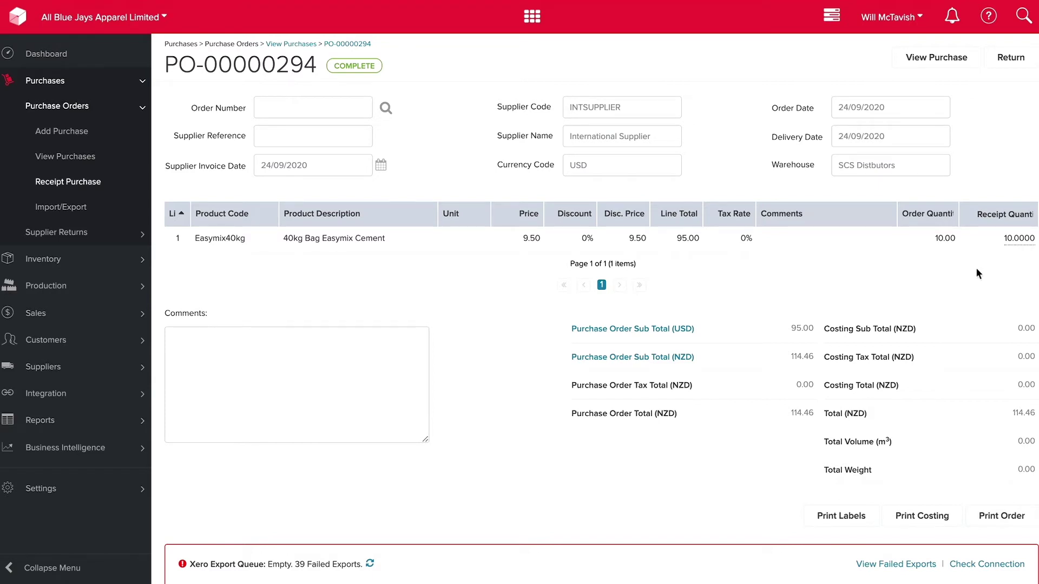
# - Create a sales order for Bat and Ball Outlet with 2 bags of Easymix40kg cement
pyautogui.click(524, 17)
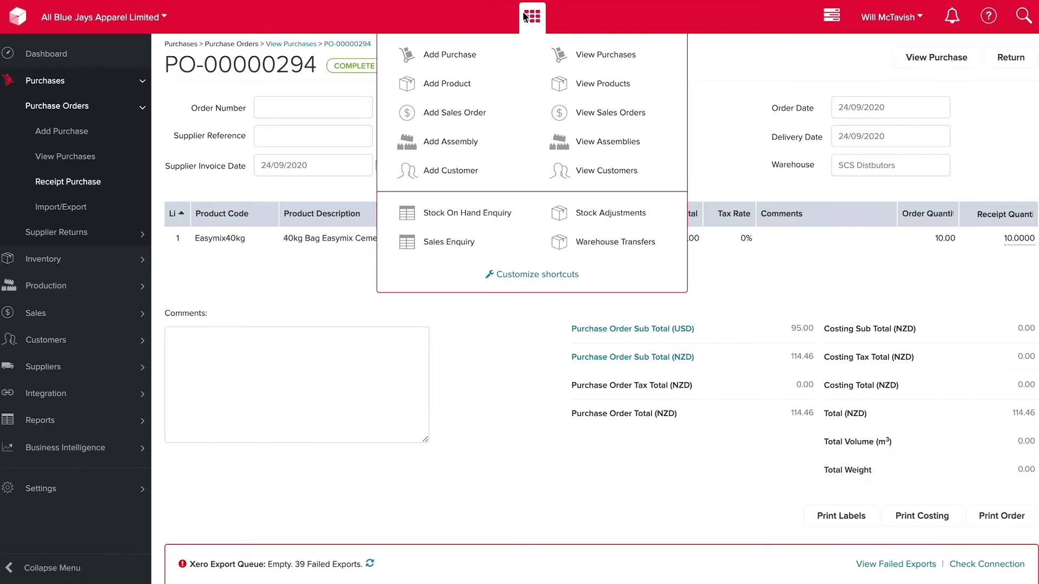
pyautogui.click(451, 115)
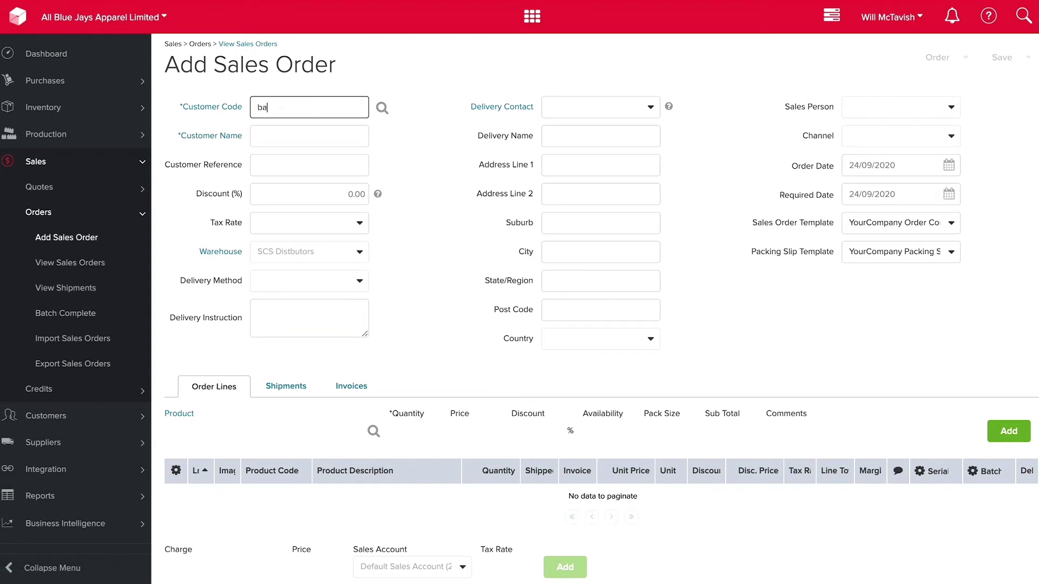
pyautogui.click(298, 135)
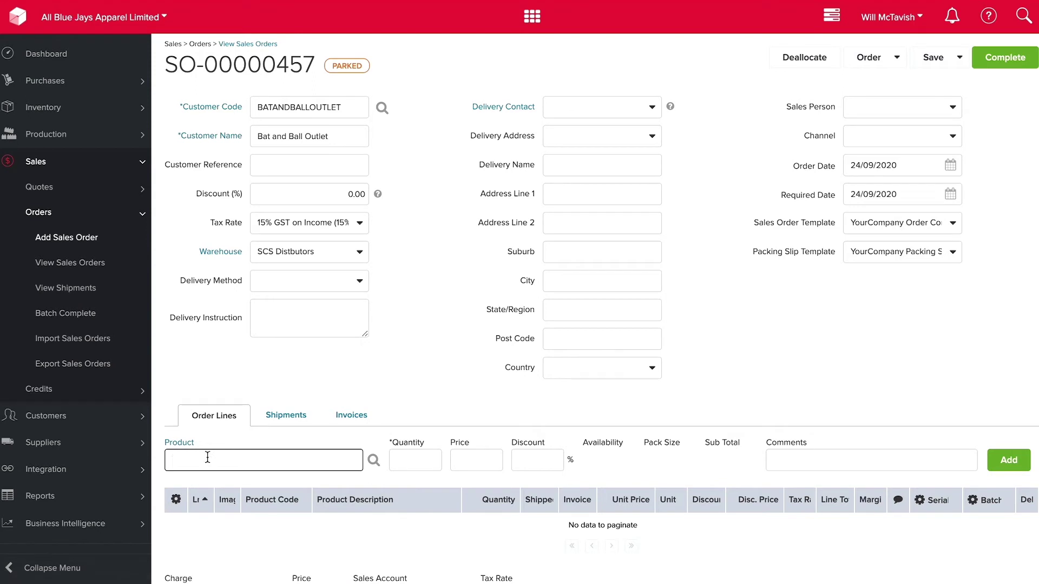
pyautogui.click(201, 491)
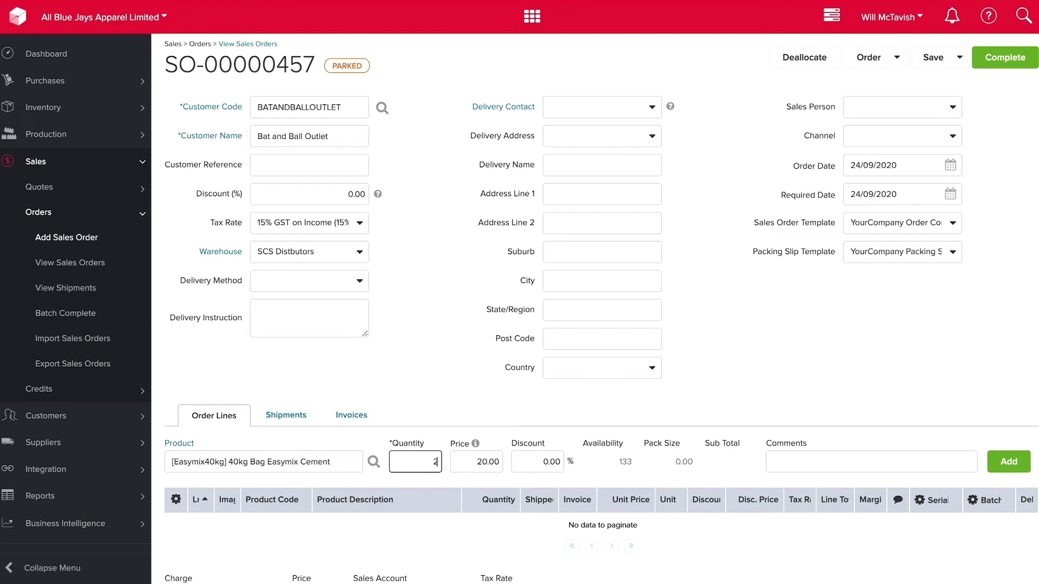
pyautogui.click(1008, 459)
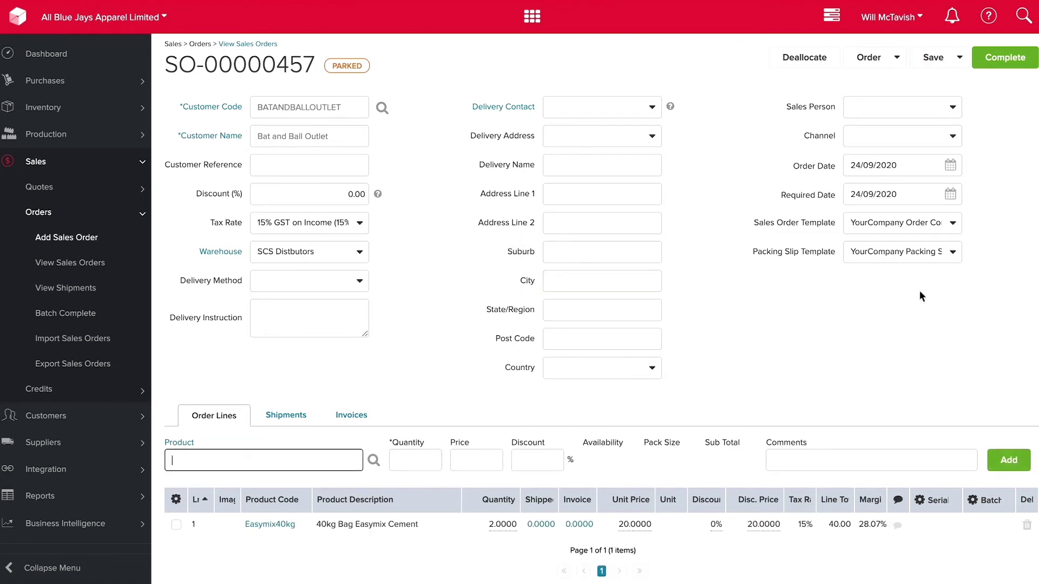
# - Complete SO-00000457, confirm with Yes, and bring up its email form
pyautogui.click(1005, 54)
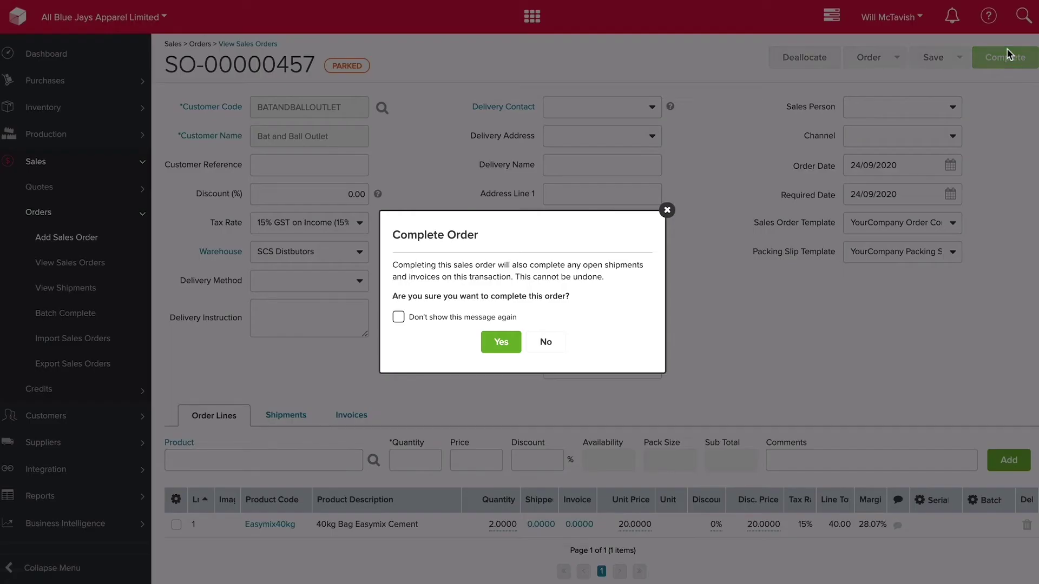
pyautogui.click(501, 343)
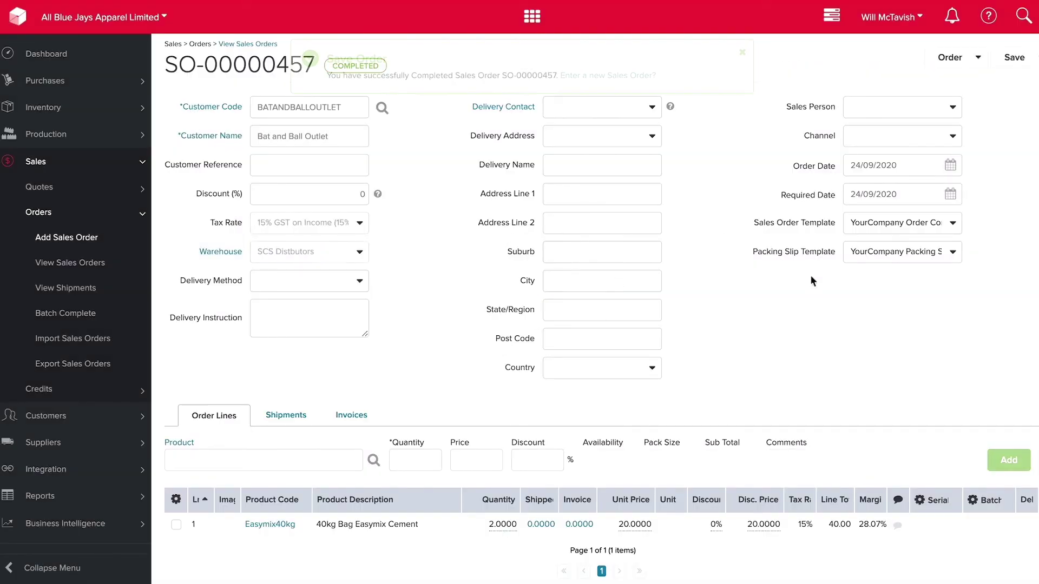
pyautogui.scroll(-10, 781, 289)
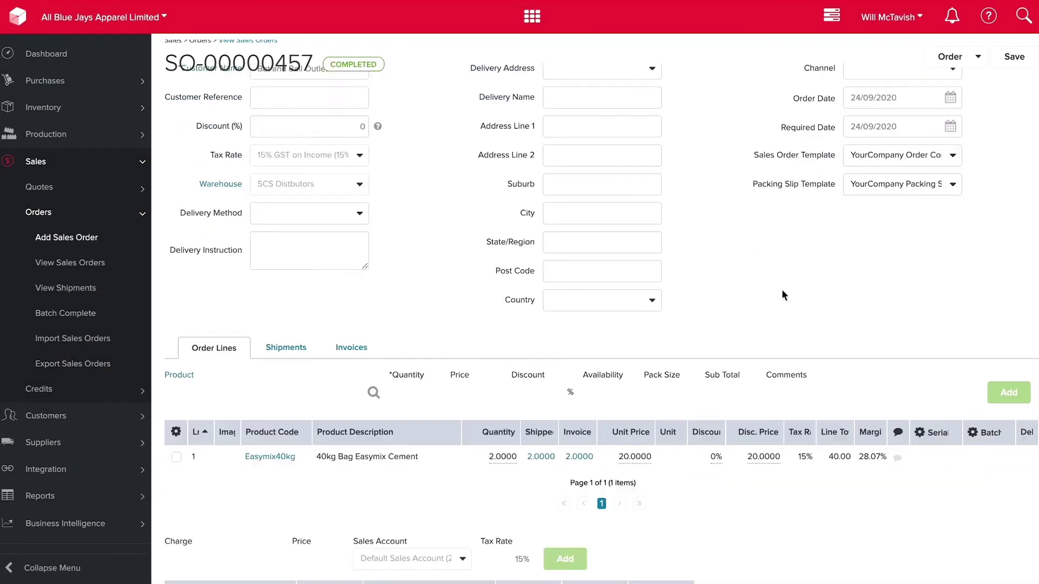
pyautogui.click(922, 407)
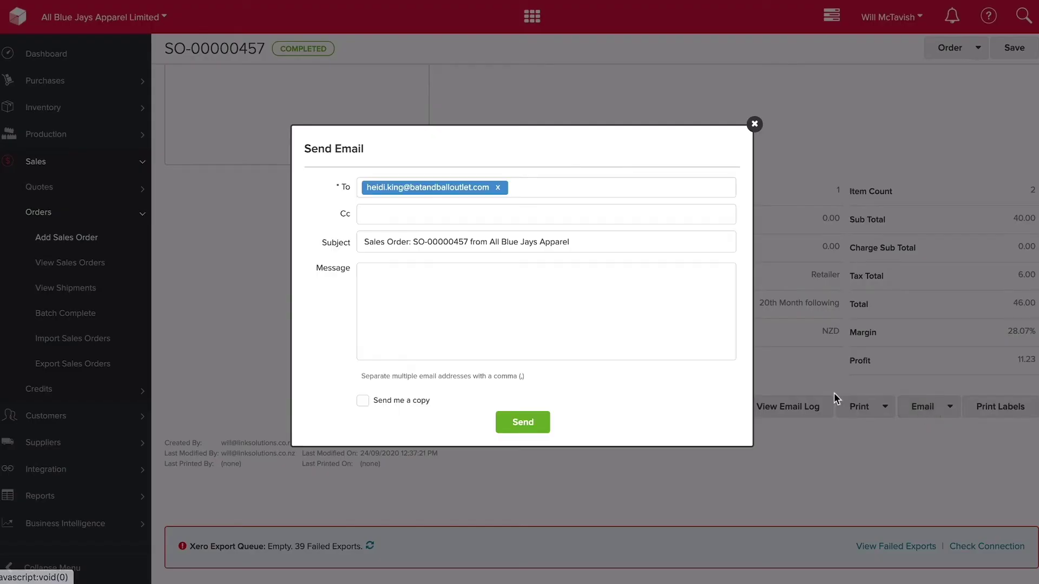